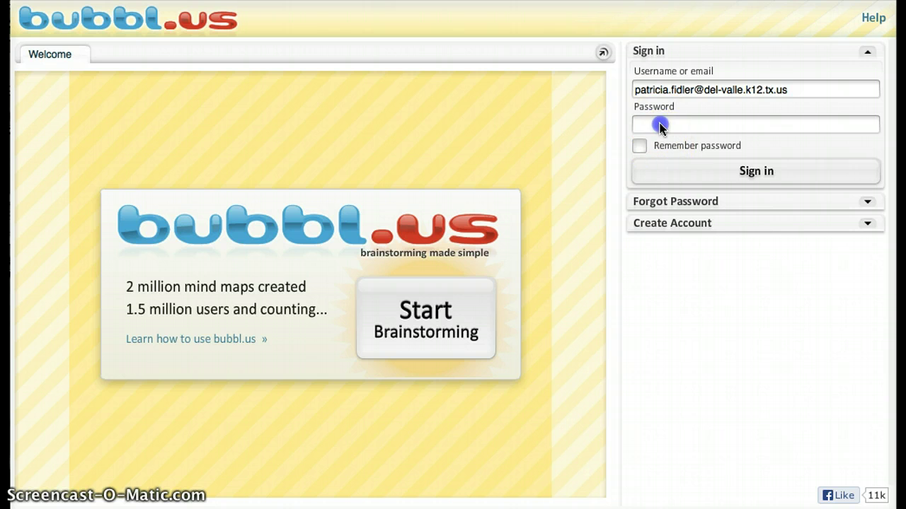
# Sign in by entering the account password, and start a new brainstorming mind map.
pyautogui.write('********')
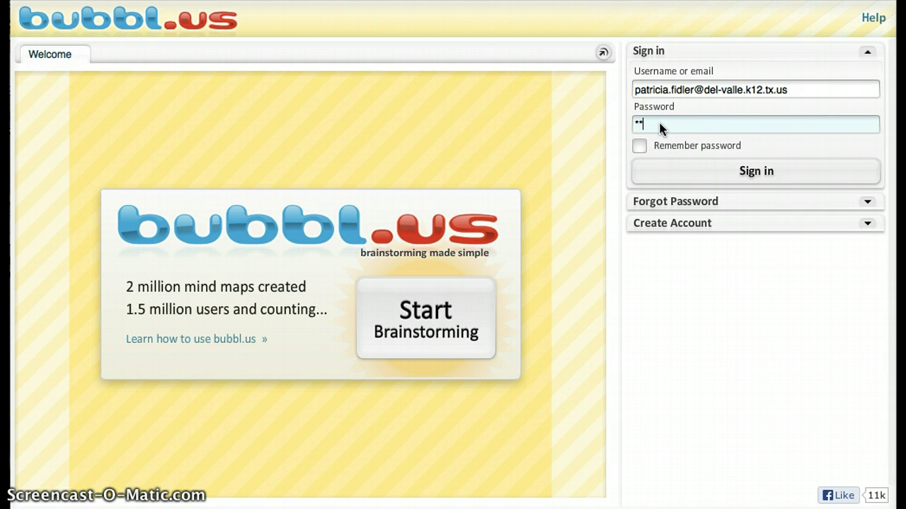
pyautogui.press('Return')
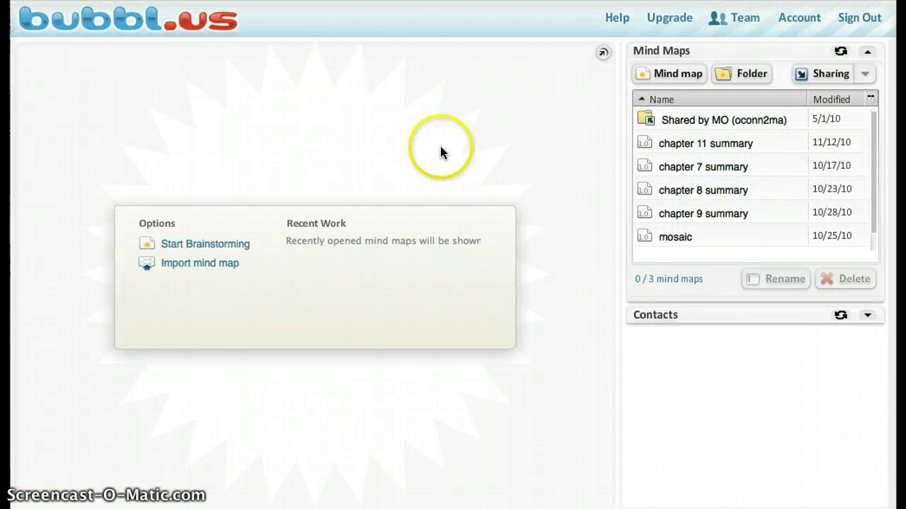
pyautogui.click(212, 244)
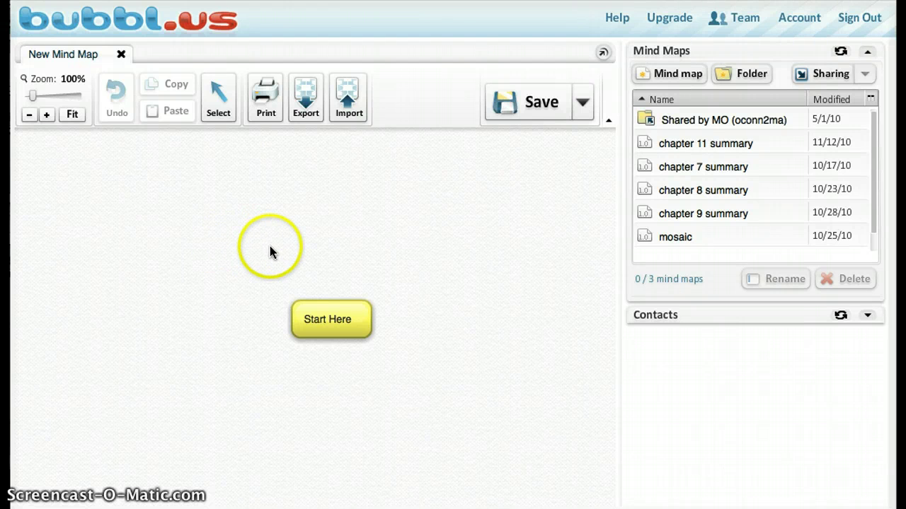
# Replace the text of the central bubble with "Board Games".
pyautogui.click(353, 320)
pyautogui.click(353, 319)
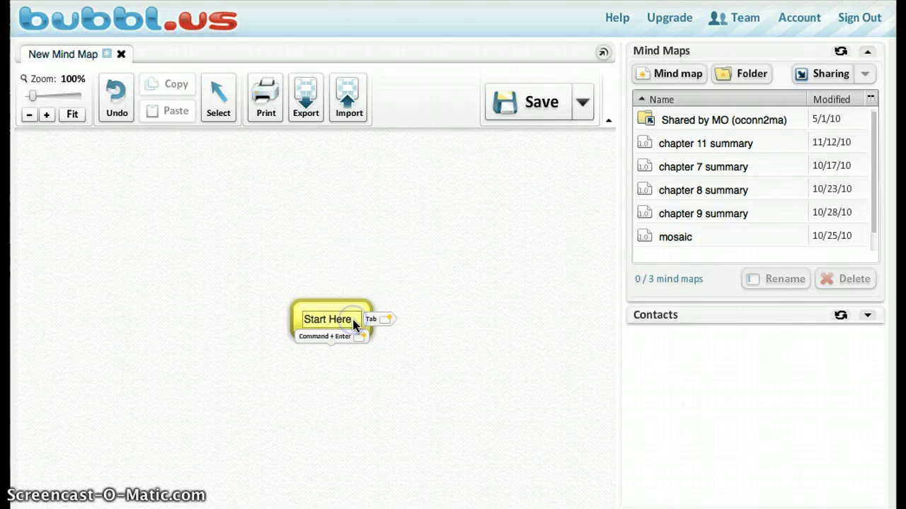
pyautogui.press('BackSpace')
pyautogui.press('BackSpace')
pyautogui.press('BackSpace')
pyautogui.press('BackSpace')
pyautogui.press('BackSpace')
pyautogui.press('BackSpace')
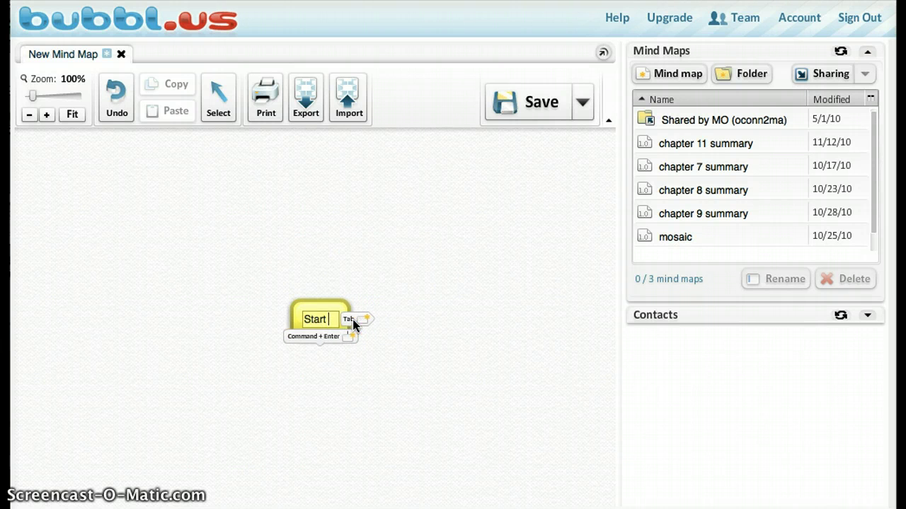
pyautogui.press('BackSpace')
pyautogui.press('BackSpace')
pyautogui.press('BackSpace')
pyautogui.press('BackSpace')
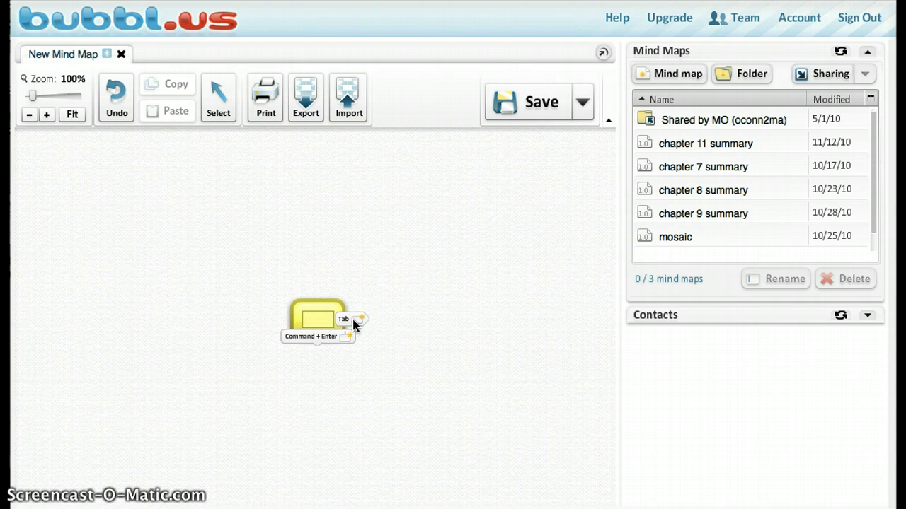
pyautogui.write('Board Games')
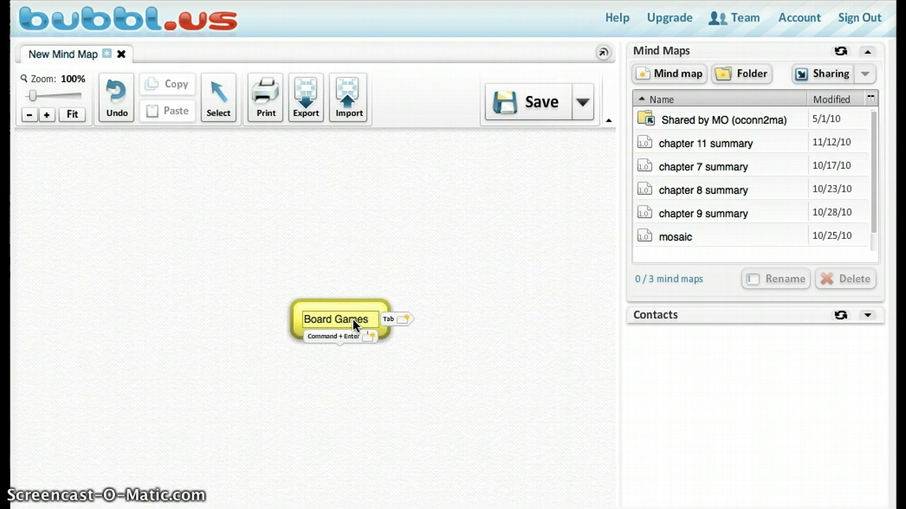
pyautogui.click(391, 355)
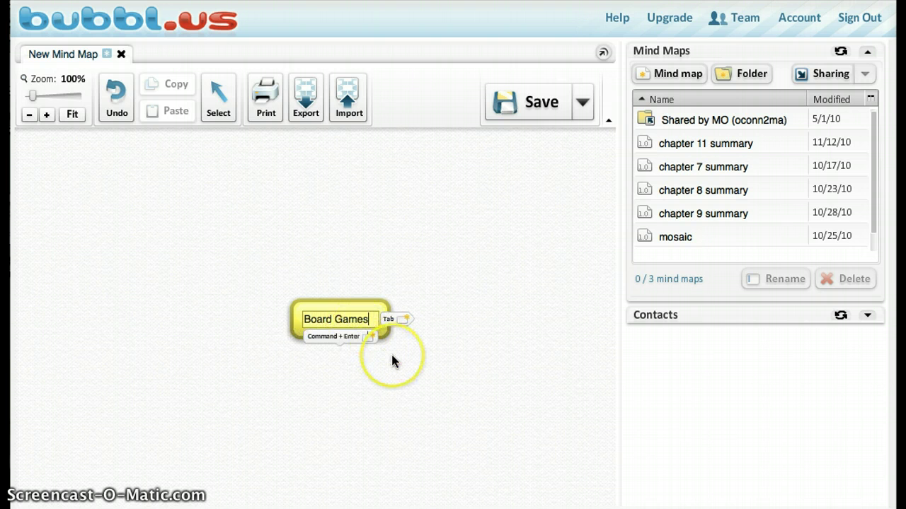
# Add a child bubble labelled "Dice" under the Board Games bubble.
pyautogui.click(351, 354)
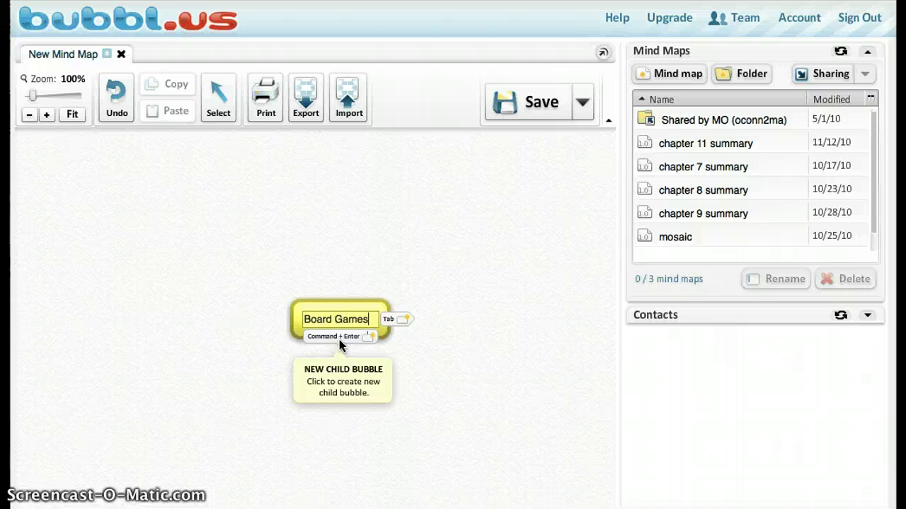
pyautogui.click(339, 339)
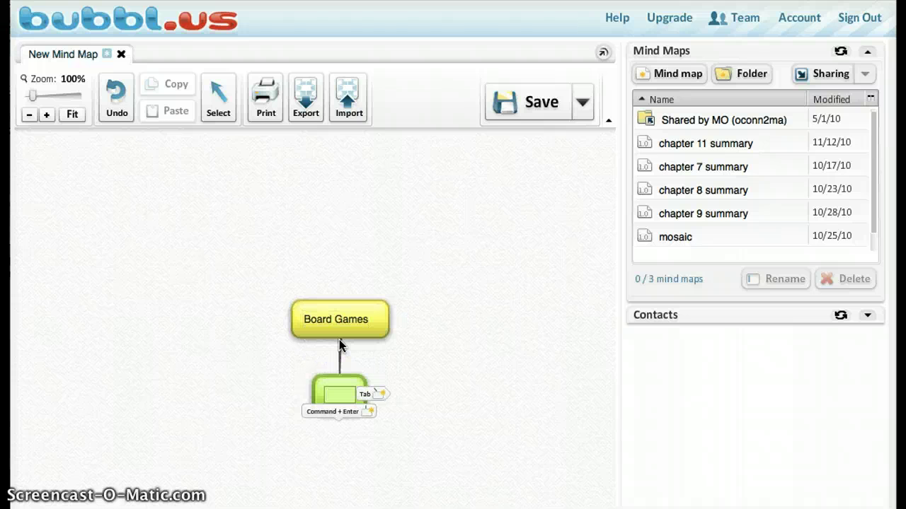
pyautogui.write('Dice')
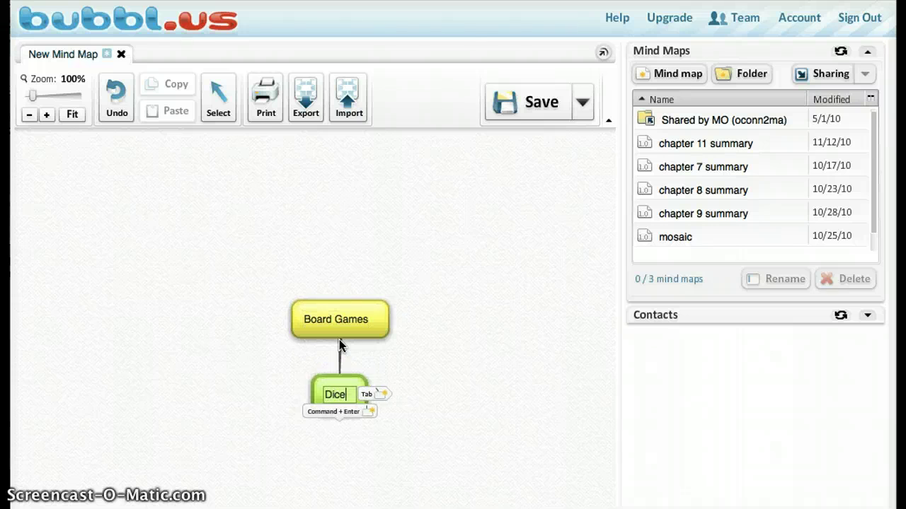
pyautogui.click(345, 344)
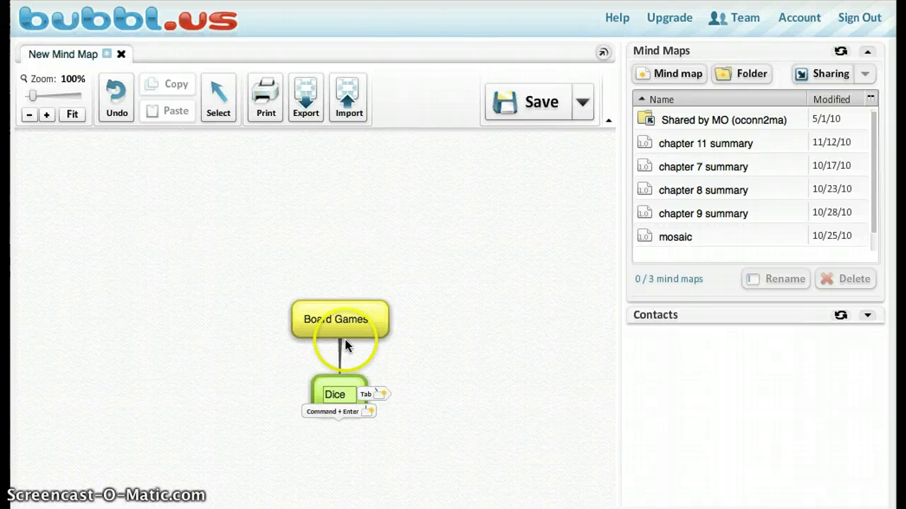
# Add a sibling bubble labelled "Spinners" beside the Dice bubble.
pyautogui.click(380, 393)
pyautogui.write('S')
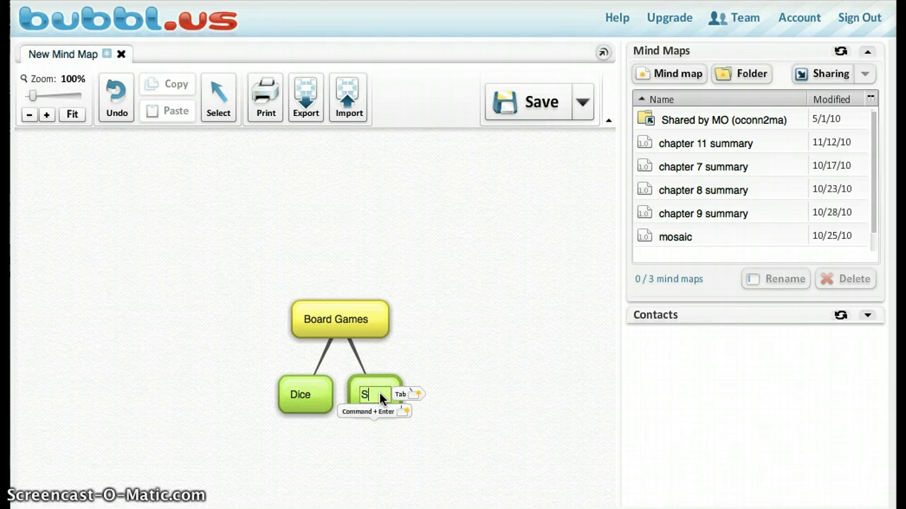
pyautogui.write('pinners')
pyautogui.click(437, 429)
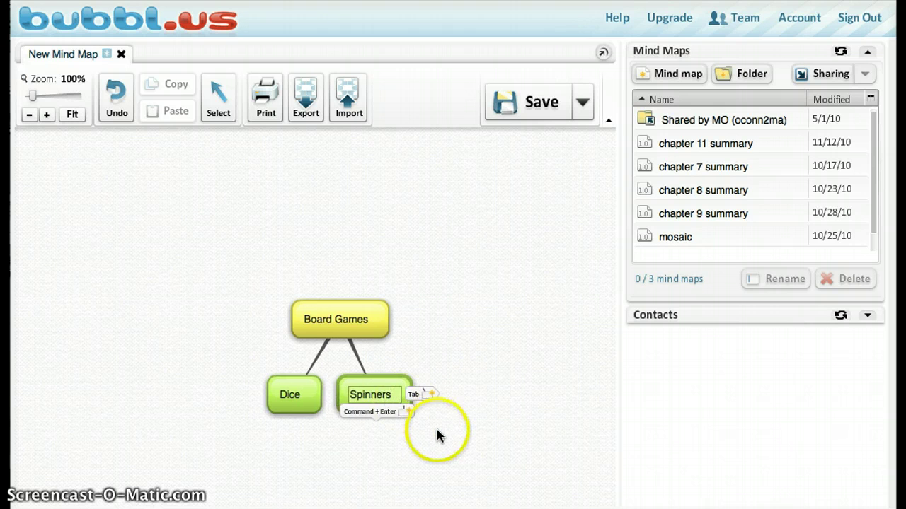
# Add a third sibling bubble labelled "Cards" beside the Spinners bubble.
pyautogui.click(407, 394)
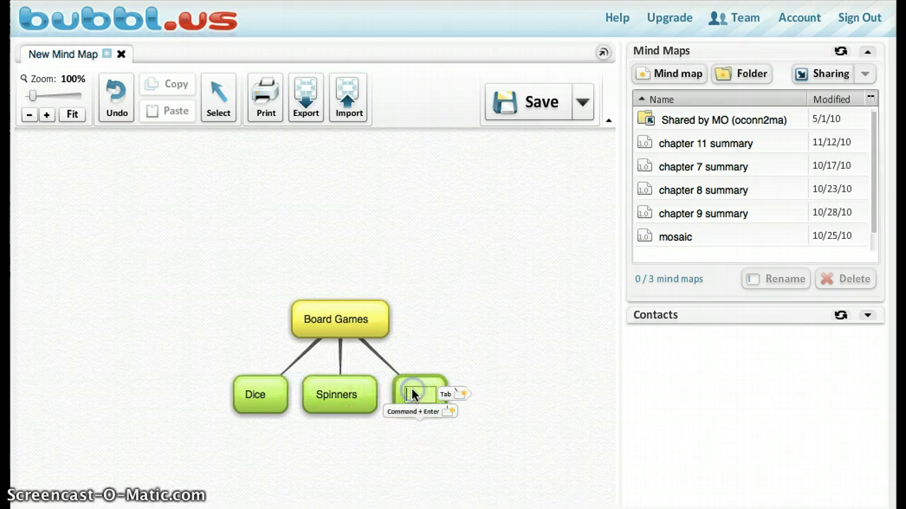
pyautogui.write('Card')
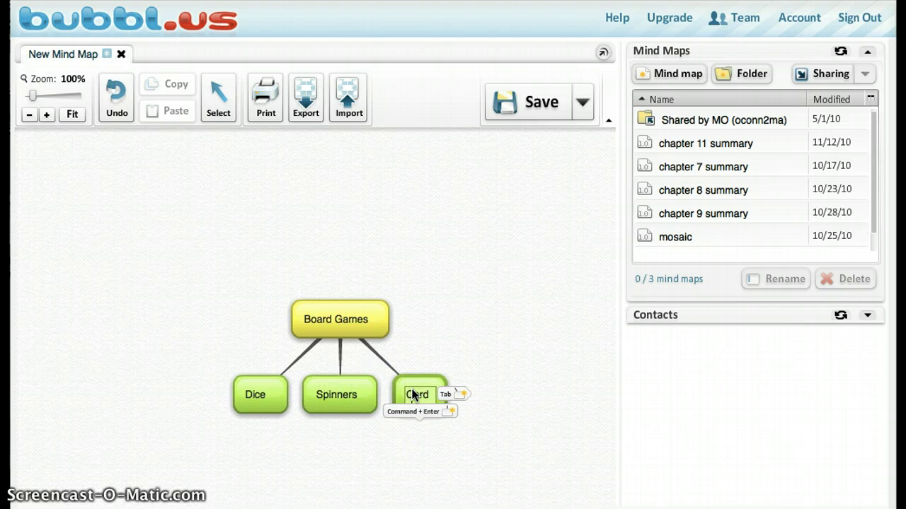
pyautogui.write('s')
pyautogui.click(375, 431)
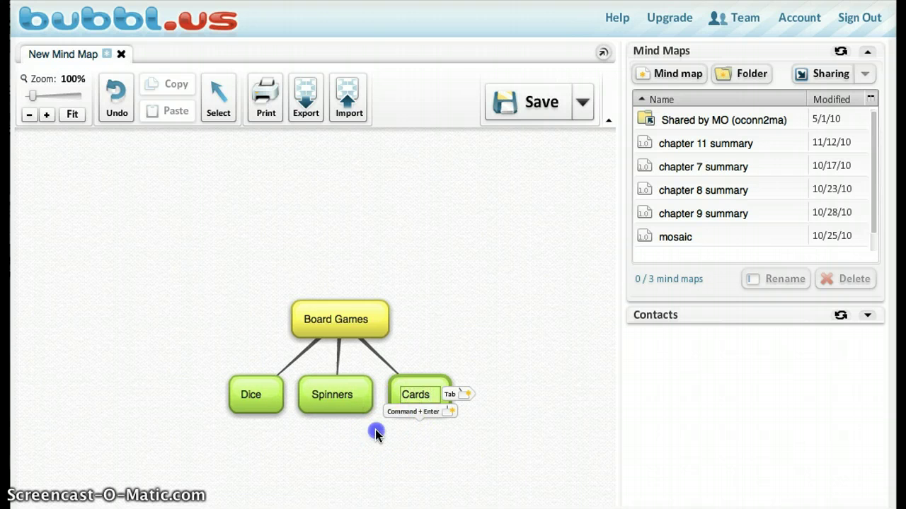
# Spread the child bubbles around Board Games: Dice far to the upper left, Spinners to the lower left, Cards to the right.
pyautogui.moveTo(257, 393)
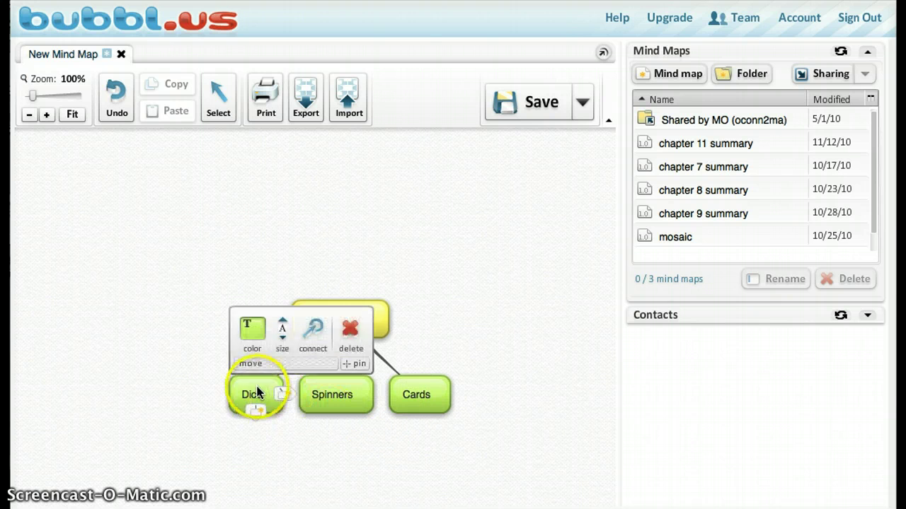
pyautogui.moveTo(236, 385); pyautogui.dragTo(48, 171)
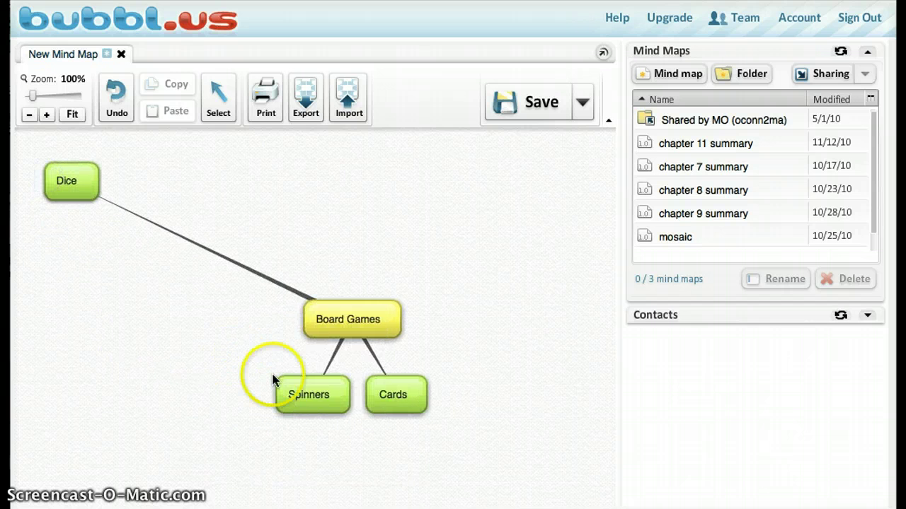
pyautogui.moveTo(282, 380)
pyautogui.moveTo(282, 380); pyautogui.dragTo(171, 413)
pyautogui.moveTo(371, 391)
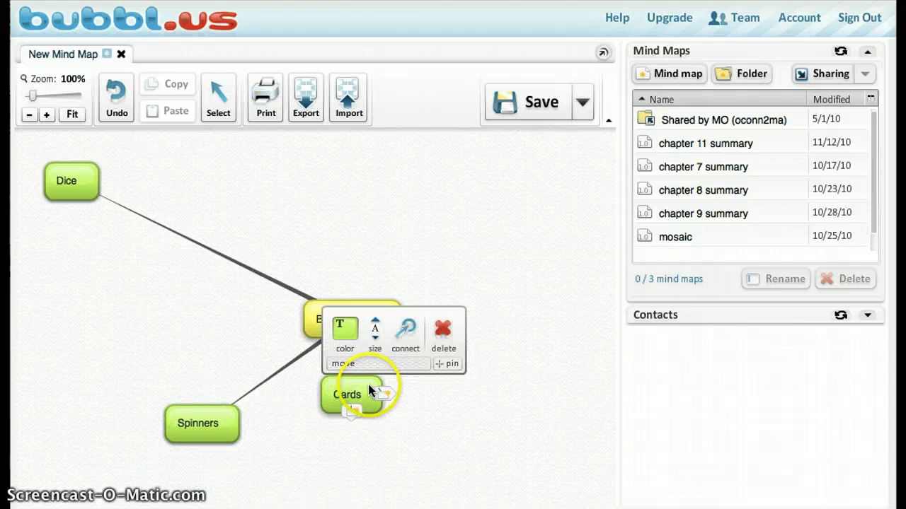
pyautogui.moveTo(369, 387); pyautogui.dragTo(579, 363)
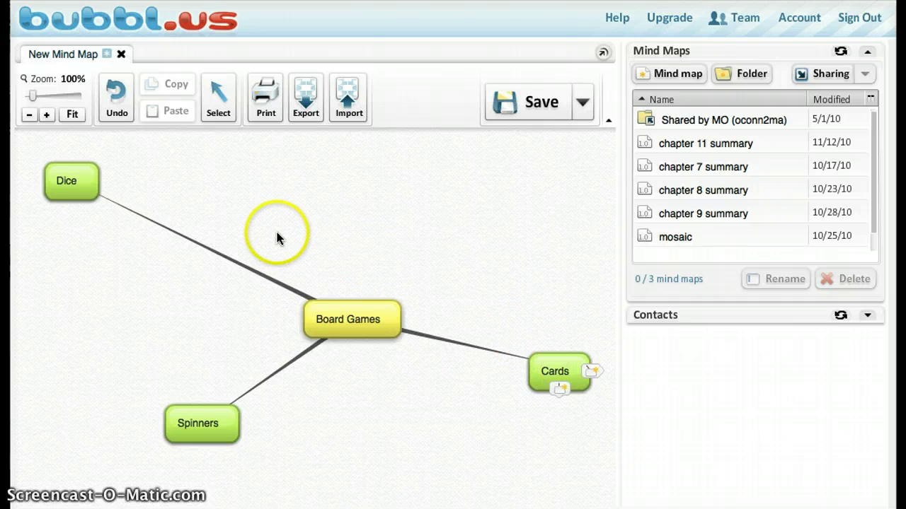
# Add a child bubble labelled "Trouble" under the Dice bubble.
pyautogui.moveTo(84, 184)
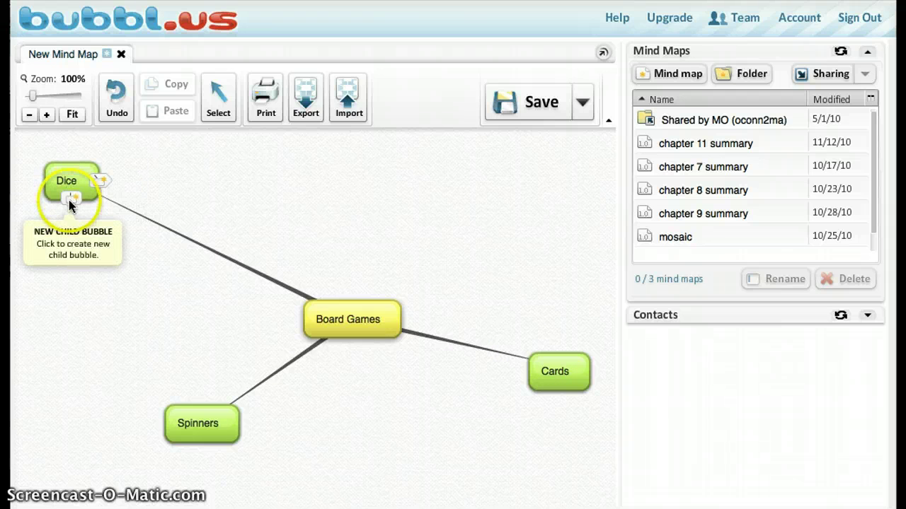
pyautogui.click(69, 203)
pyautogui.click(69, 195)
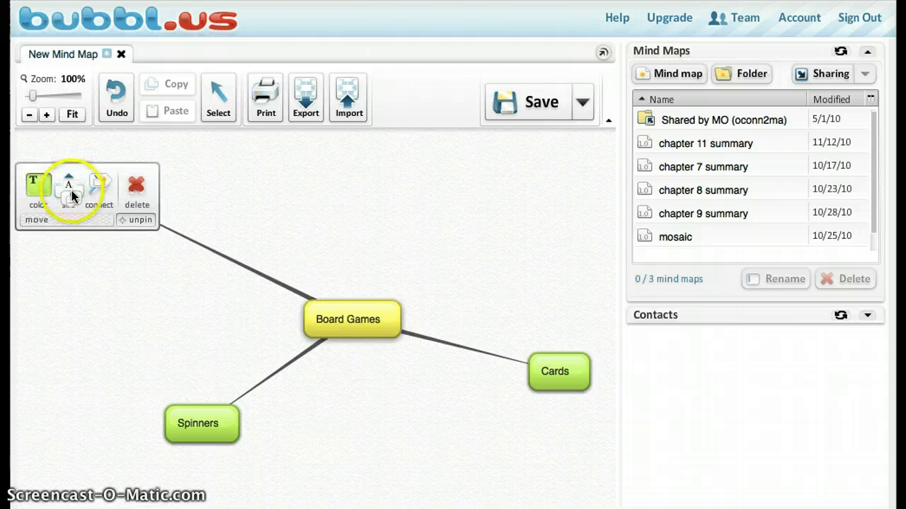
pyautogui.click(89, 252)
pyautogui.click(68, 200)
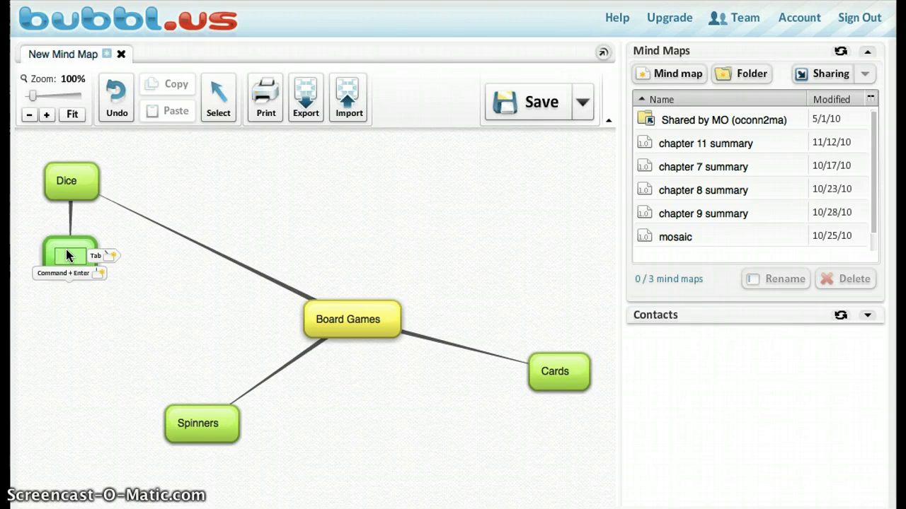
pyautogui.write('Troubl')
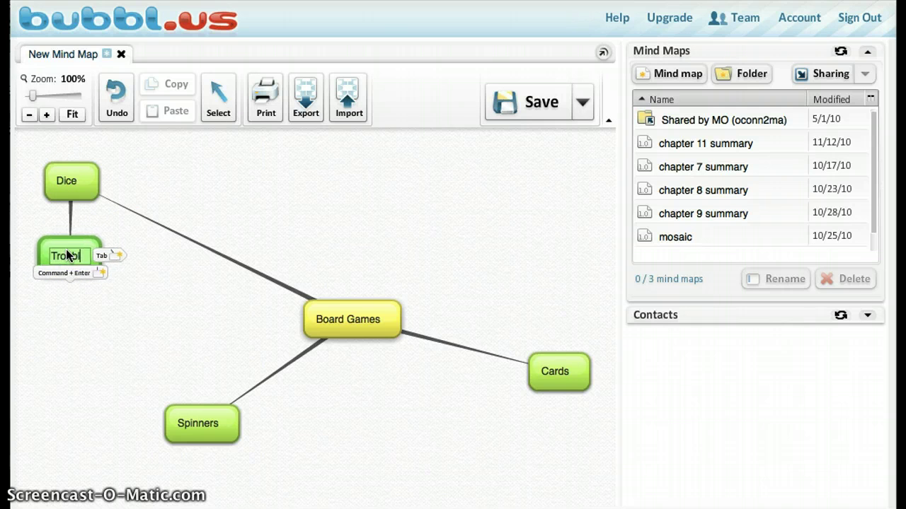
pyautogui.write('e')
pyautogui.click(130, 277)
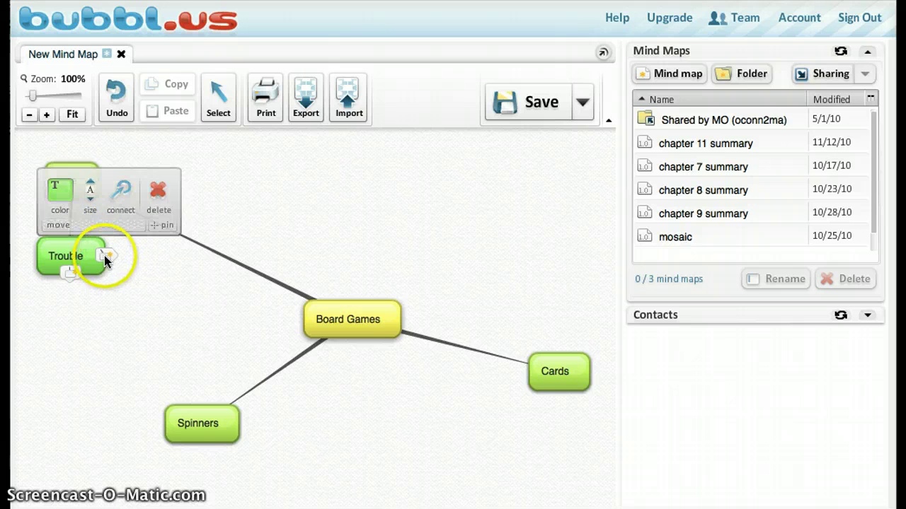
# Add a sibling bubble labelled "Monopoly" next to Trouble under Dice.
pyautogui.click(104, 255)
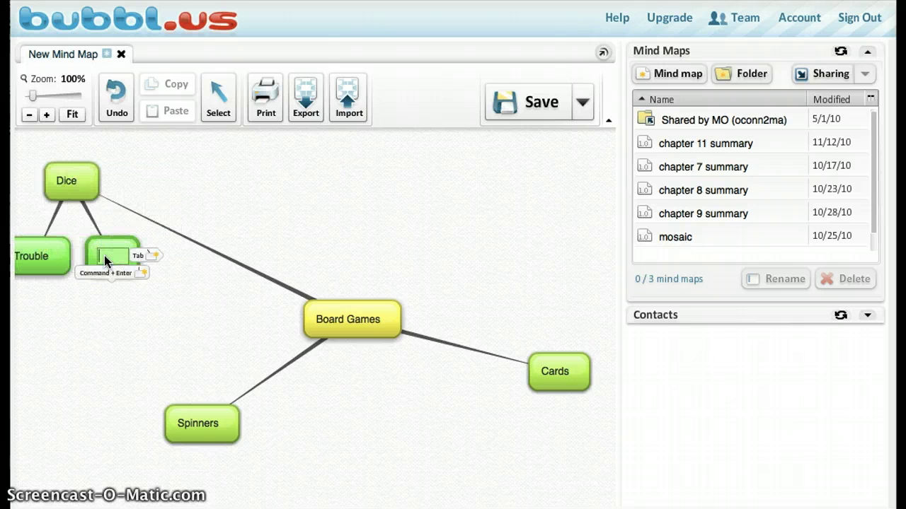
pyautogui.write('Monopoly')
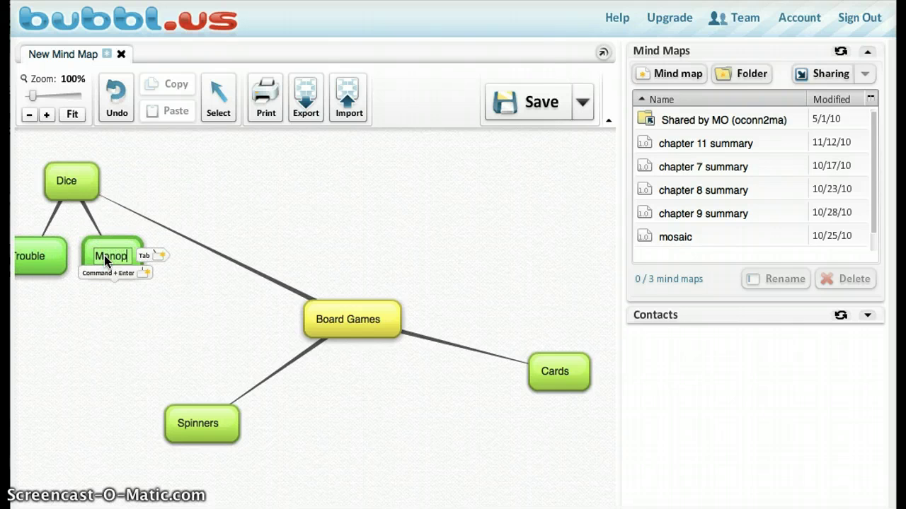
pyautogui.click(19, 248)
# Rearrange the bubbles: Trouble to the lower left of Dice, Monopoly slightly to the right, and Cards to the upper right of Board Games.
pyautogui.moveTo(19, 247); pyautogui.dragTo(45, 326)
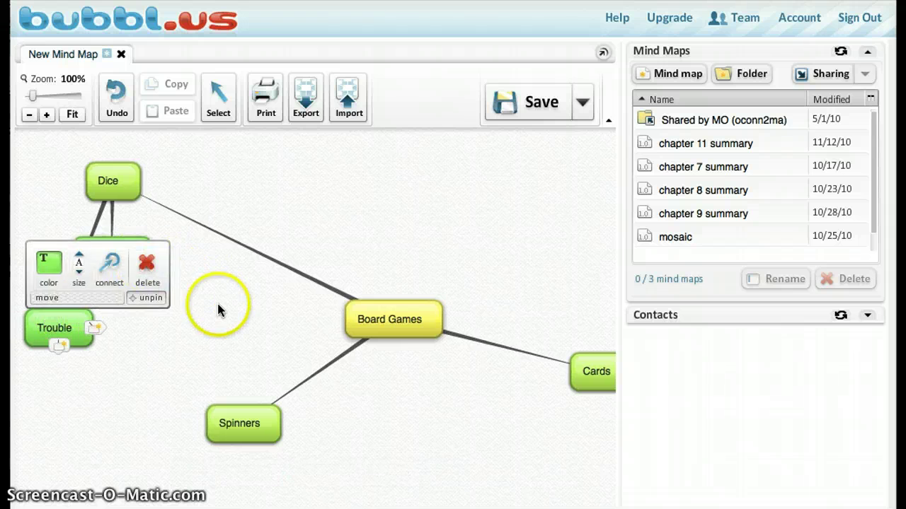
pyautogui.moveTo(134, 262)
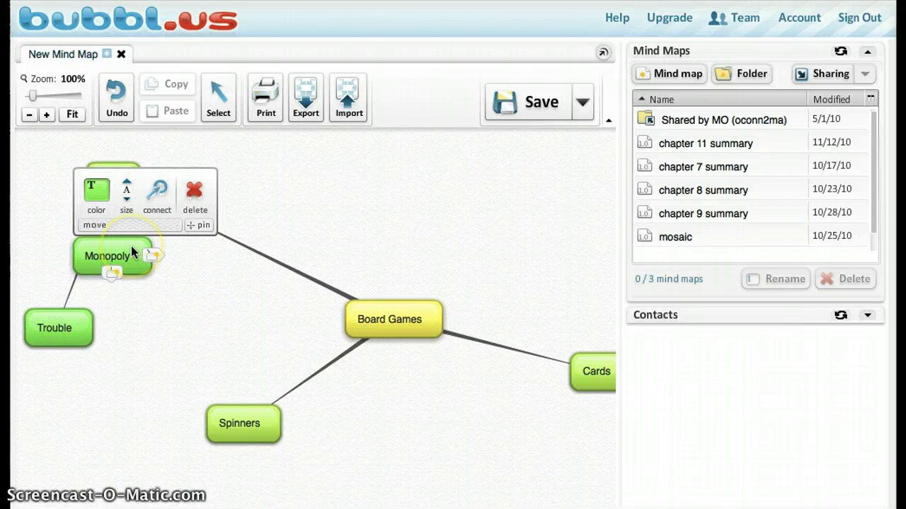
pyautogui.moveTo(132, 250); pyautogui.dragTo(165, 253)
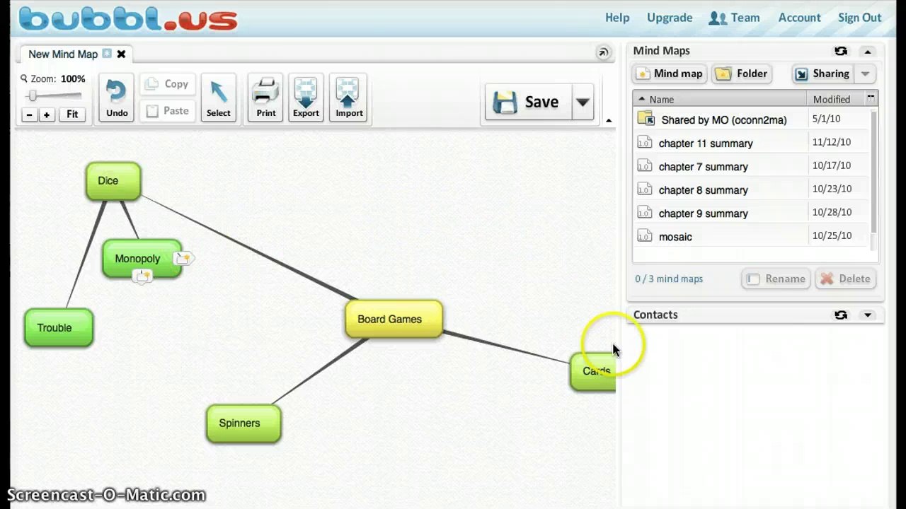
pyautogui.moveTo(606, 365)
pyautogui.moveTo(606, 364); pyautogui.dragTo(549, 187)
# Connect the Monopoly bubble to the Cards bubble with a linking arrow.
pyautogui.moveTo(157, 254)
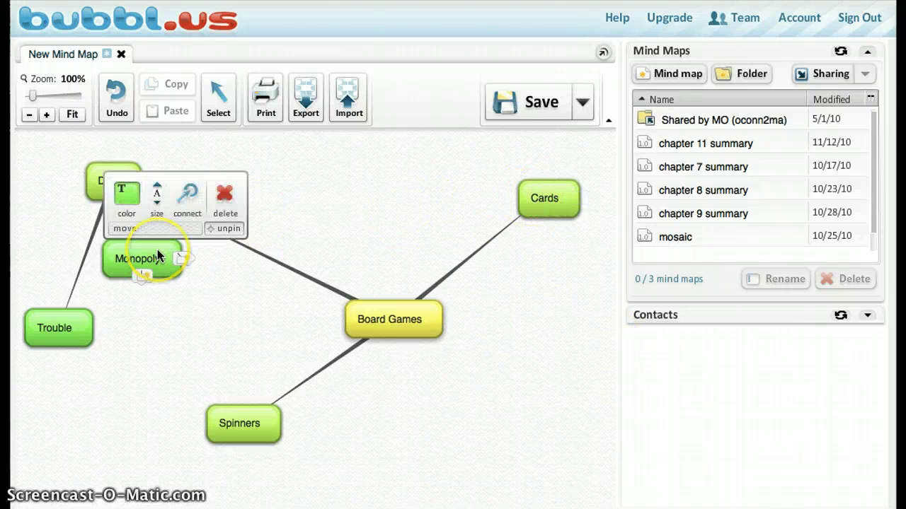
pyautogui.click(187, 196)
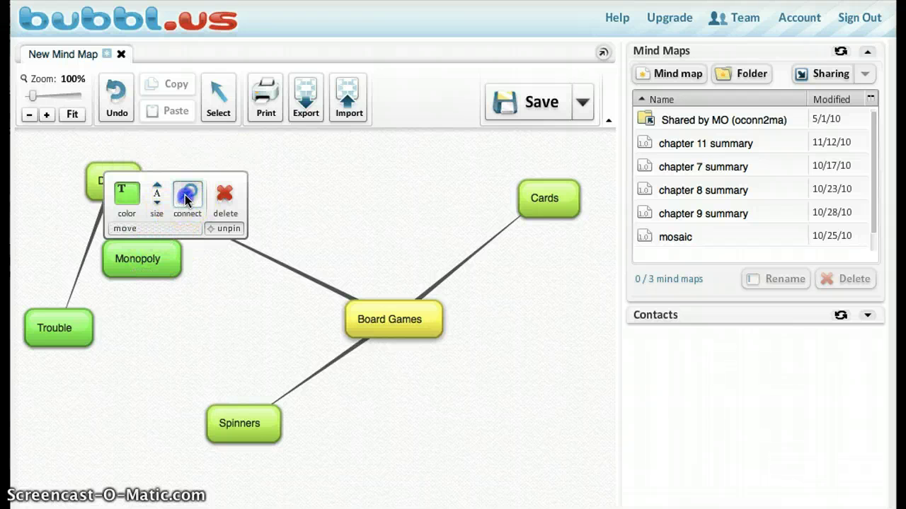
pyautogui.moveTo(186, 200); pyautogui.dragTo(518, 207)
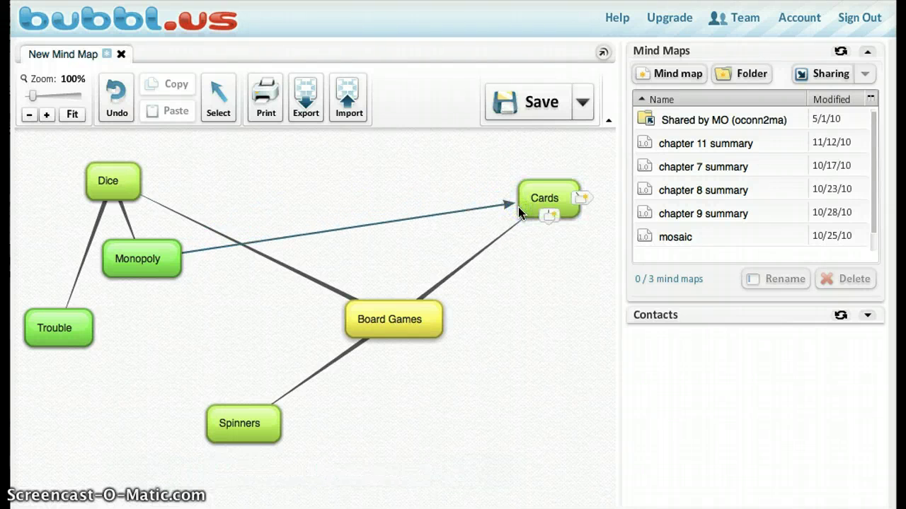
pyautogui.moveTo(193, 256)
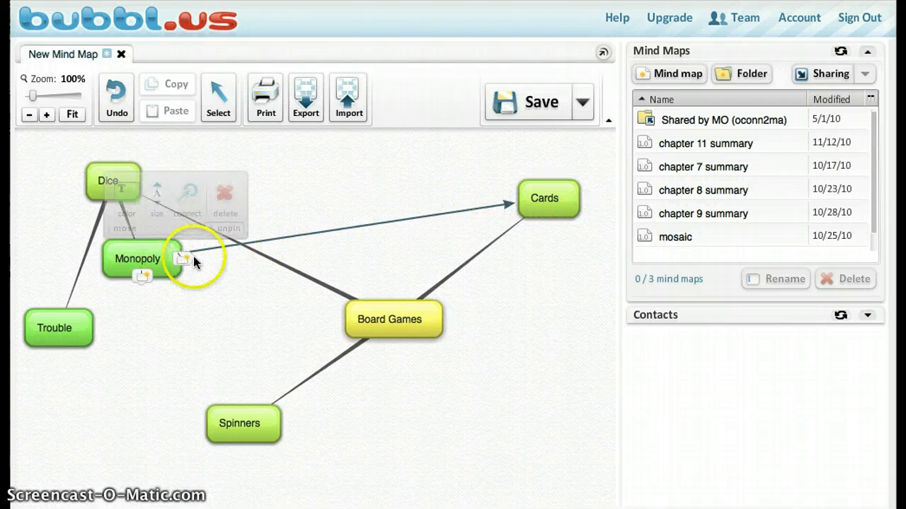
# Turn the Monopoly–Cards connection into a plain line with no arrowhead at either end.
pyautogui.click(298, 230)
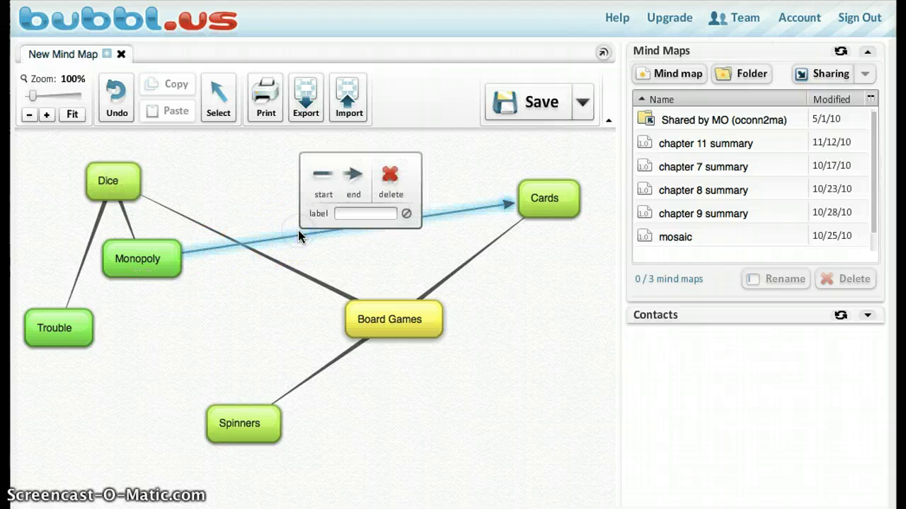
pyautogui.click(328, 176)
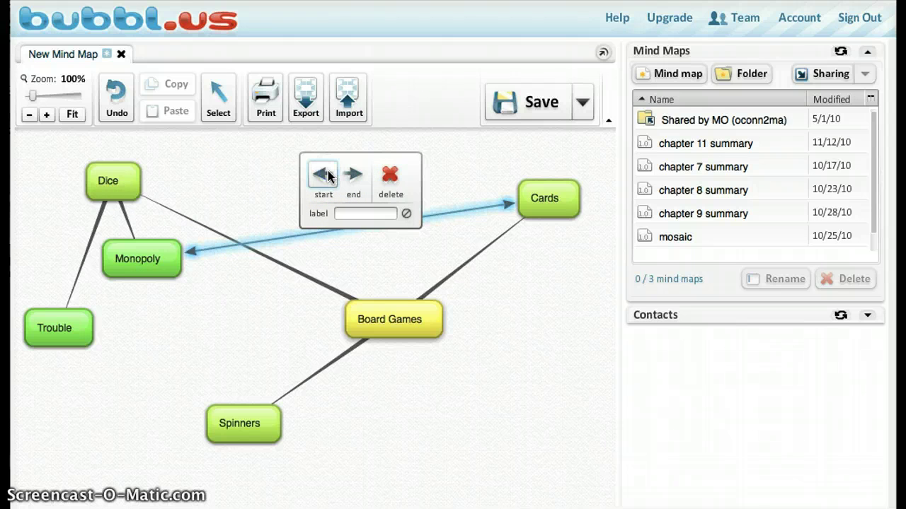
pyautogui.click(327, 177)
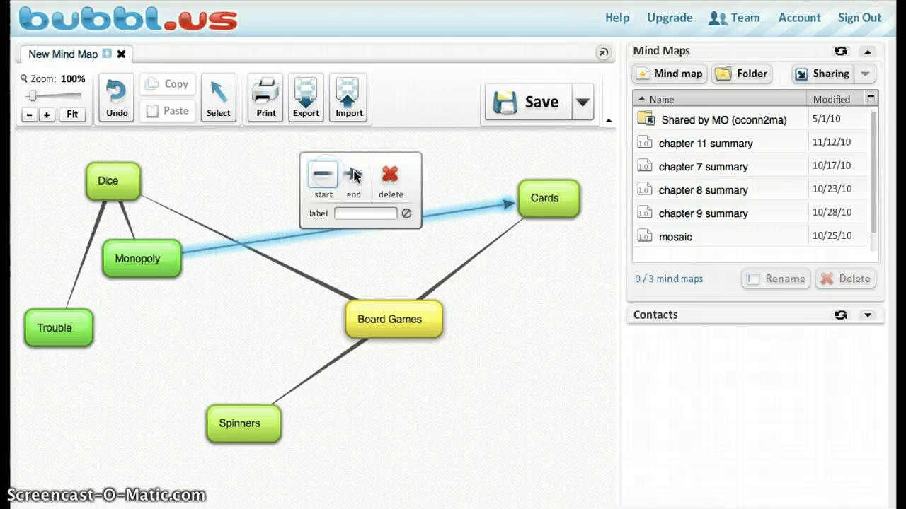
pyautogui.click(356, 177)
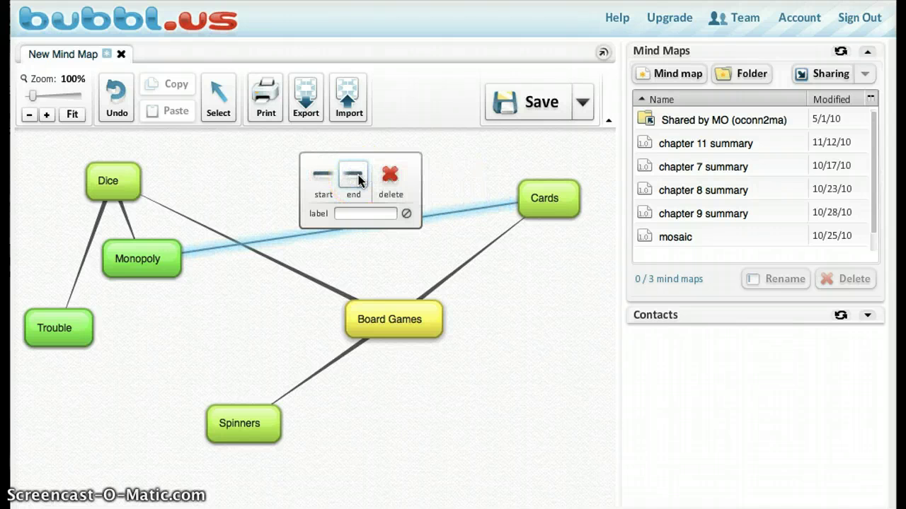
pyautogui.click(213, 320)
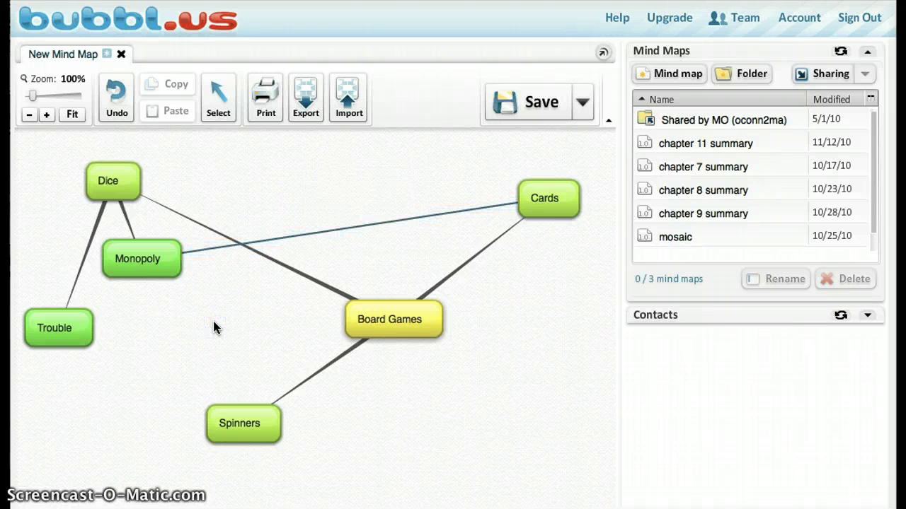
# Add a child bubble labelled "Candyland" under the Cards bubble.
pyautogui.click(458, 188)
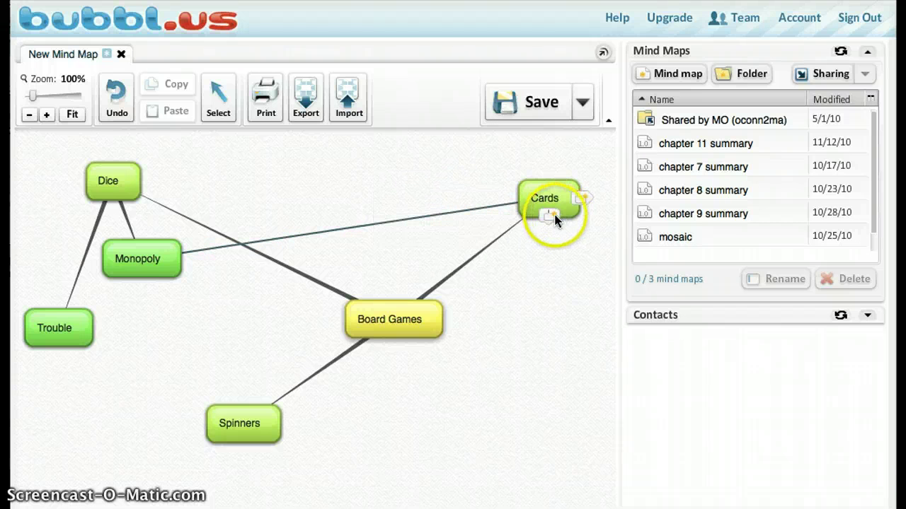
pyautogui.click(552, 214)
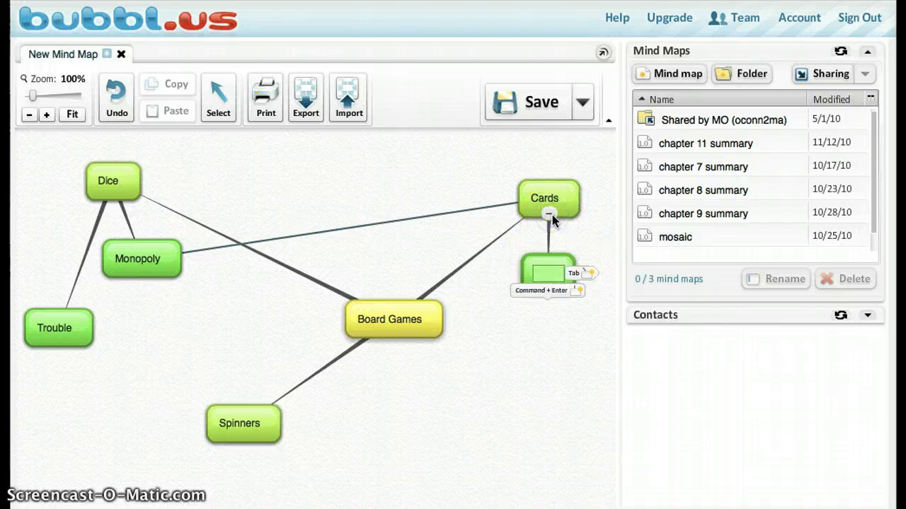
pyautogui.write('Candyland')
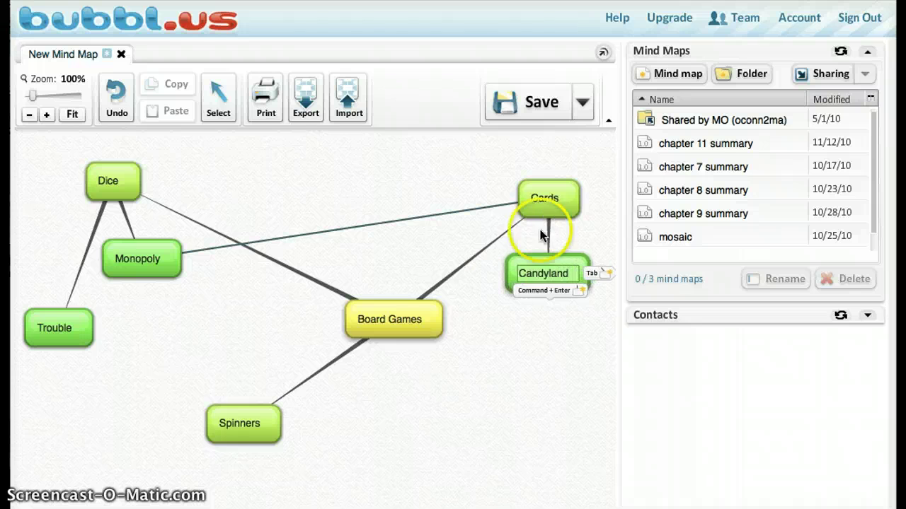
pyautogui.click(496, 334)
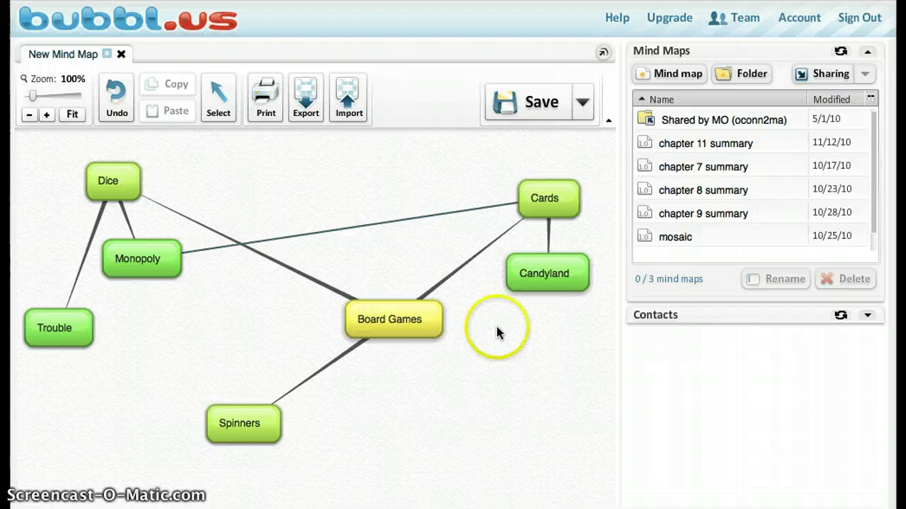
pyautogui.click(518, 283)
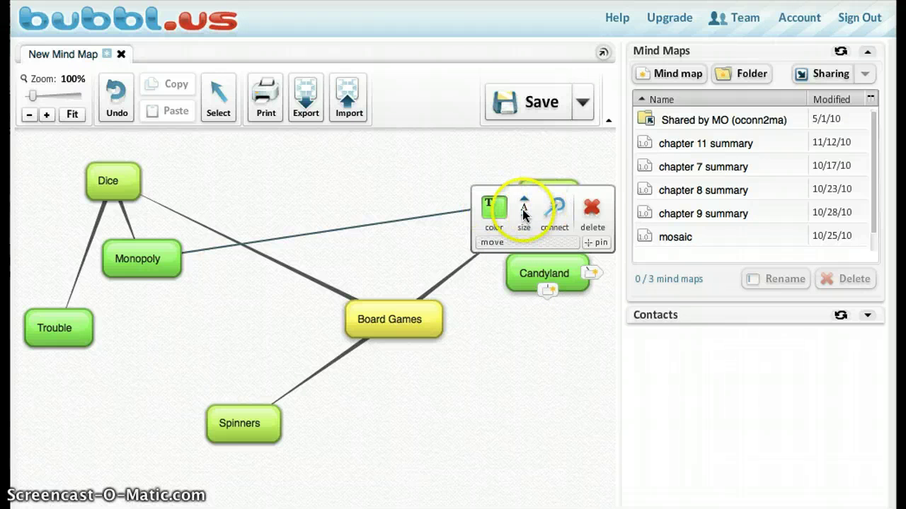
pyautogui.click(557, 209)
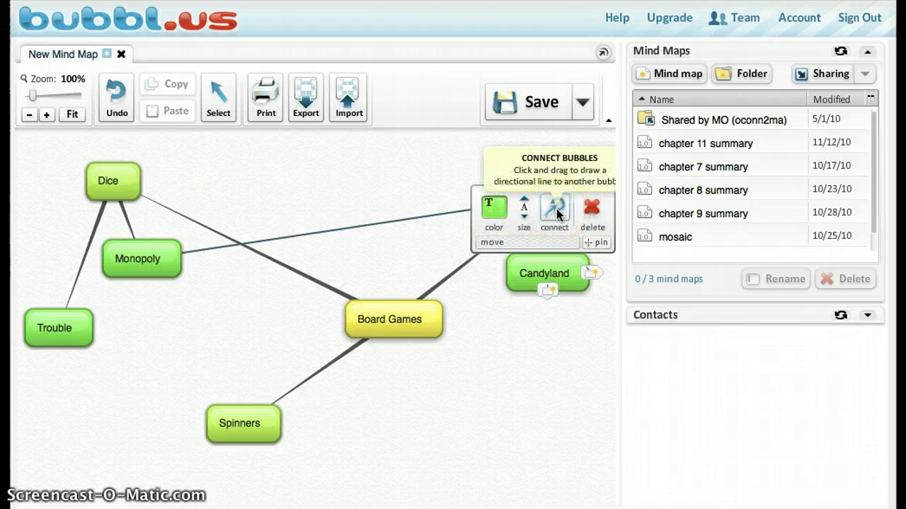
pyautogui.click(593, 209)
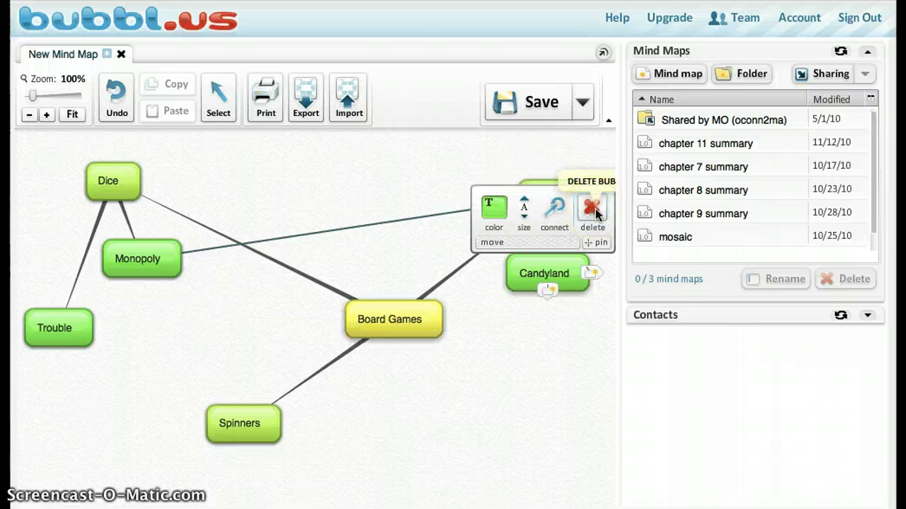
pyautogui.click(489, 359)
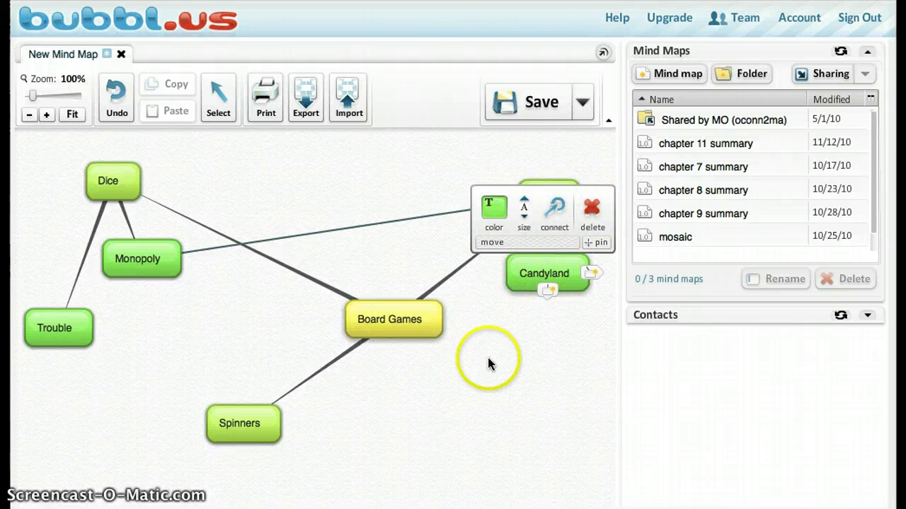
pyautogui.click(478, 367)
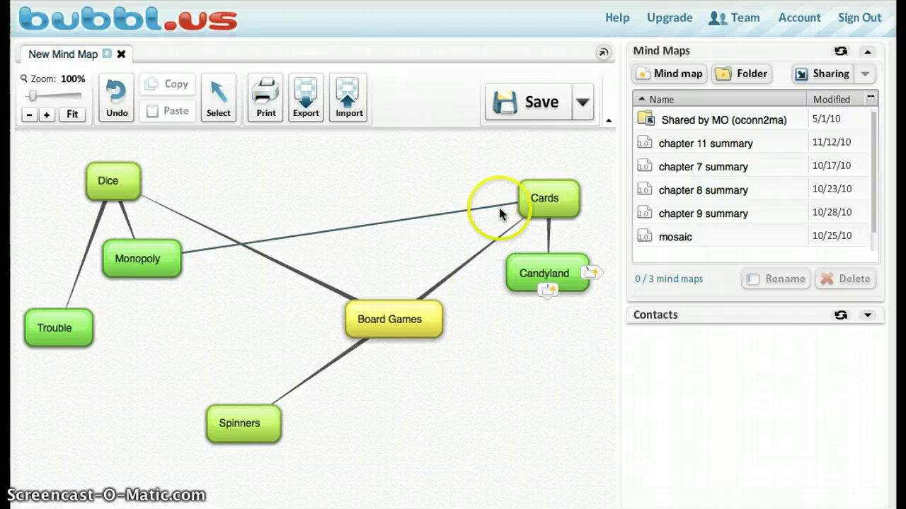
# Save a copy of the mind map as "Group 1 Board Games".
pyautogui.click(580, 110)
pyautogui.click(517, 133)
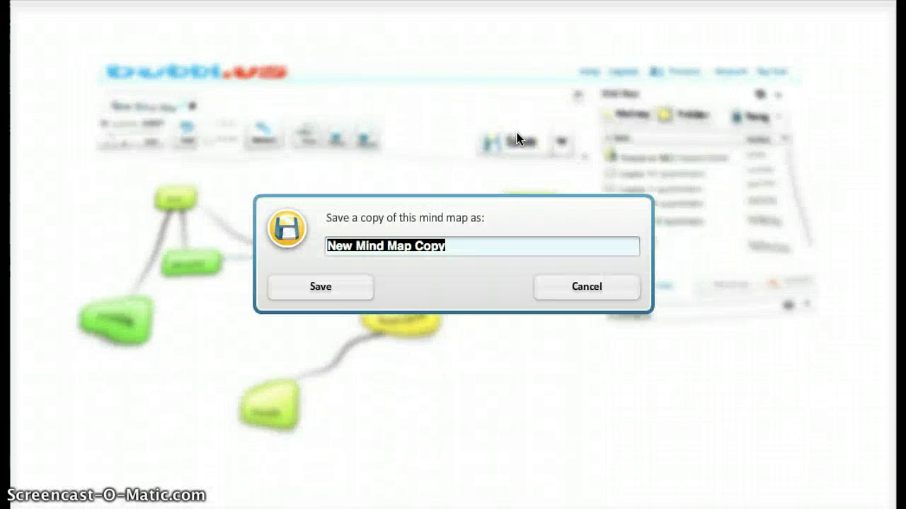
pyautogui.write('Grou')
pyautogui.write('p')
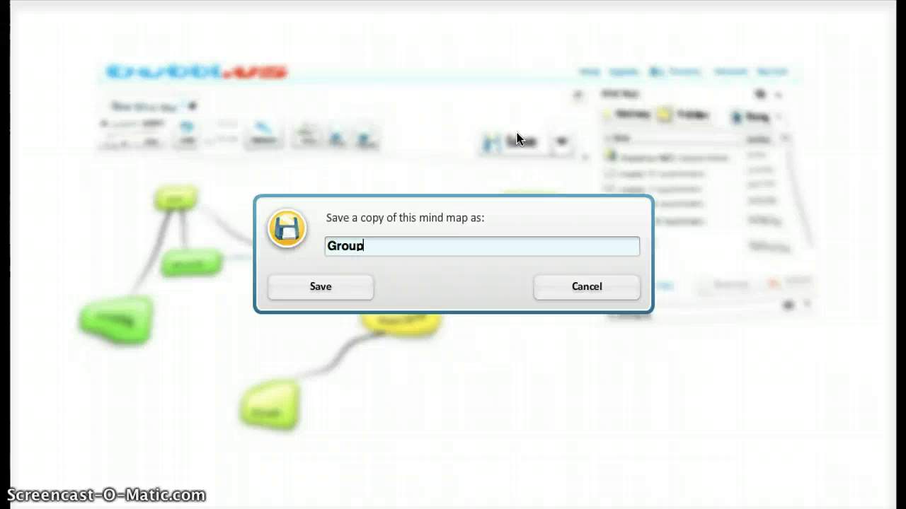
pyautogui.write(' 1 Board Games')
pyautogui.click(333, 283)
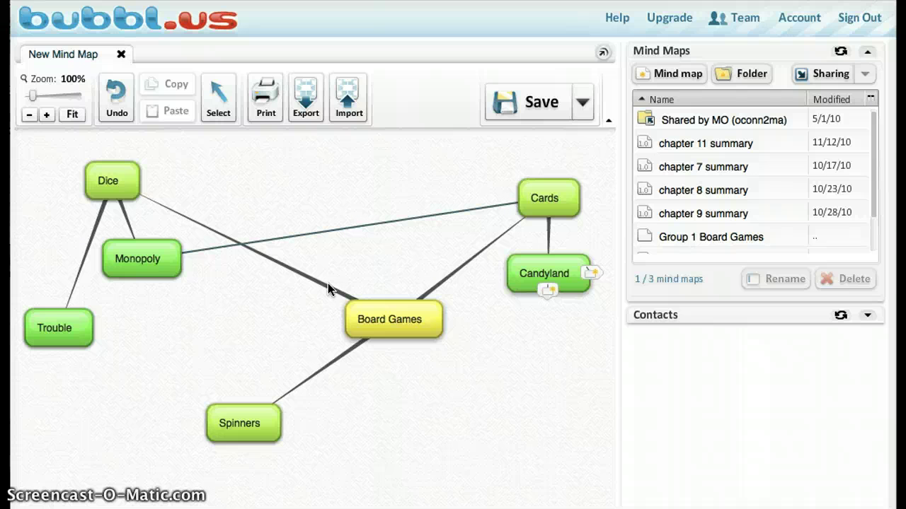
# Export the entire mind map as a JPG image and close the image preview and the downloads window.
pyautogui.click(304, 112)
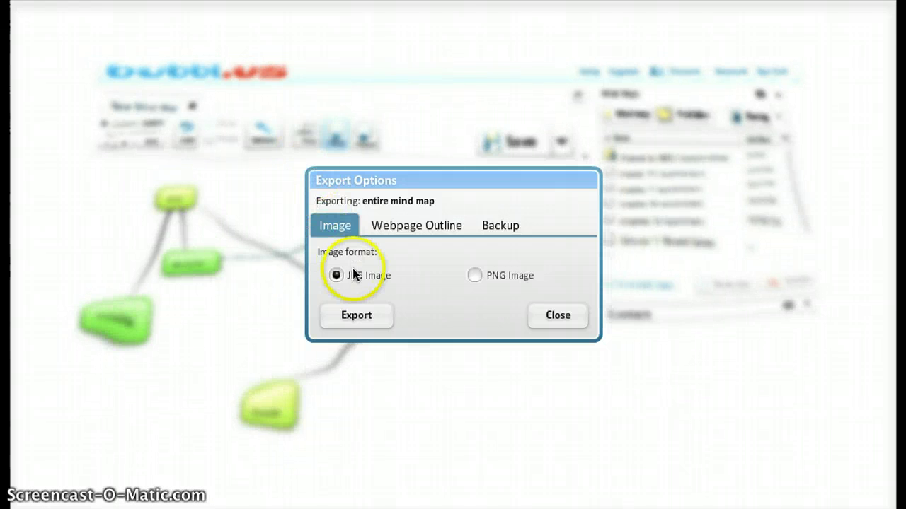
pyautogui.click(368, 316)
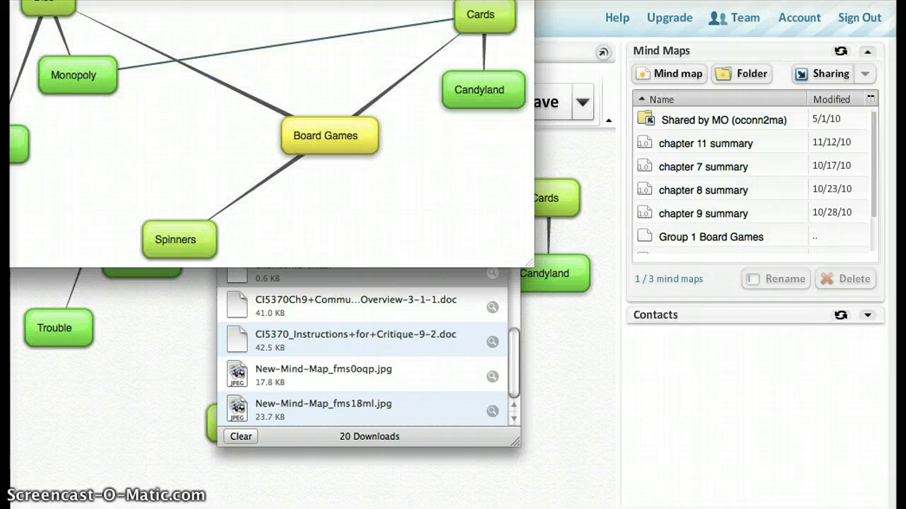
pyautogui.press('super+w')
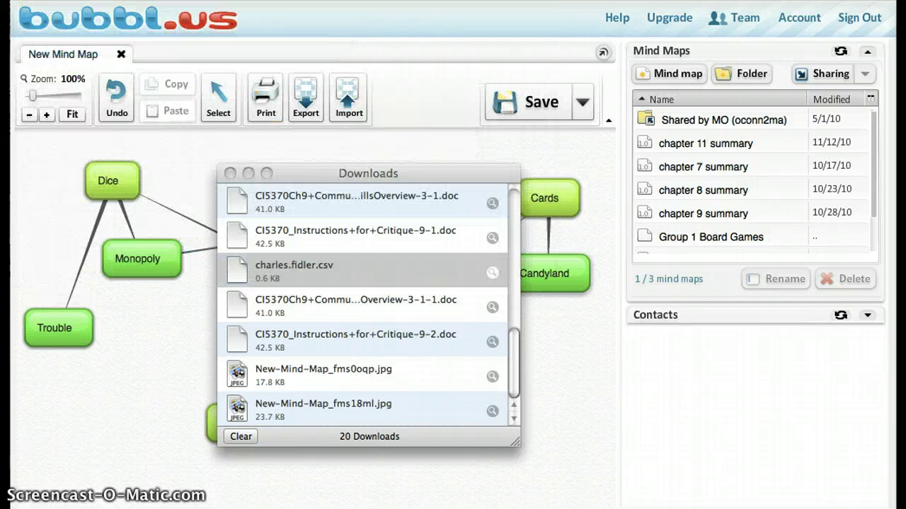
pyautogui.click(228, 174)
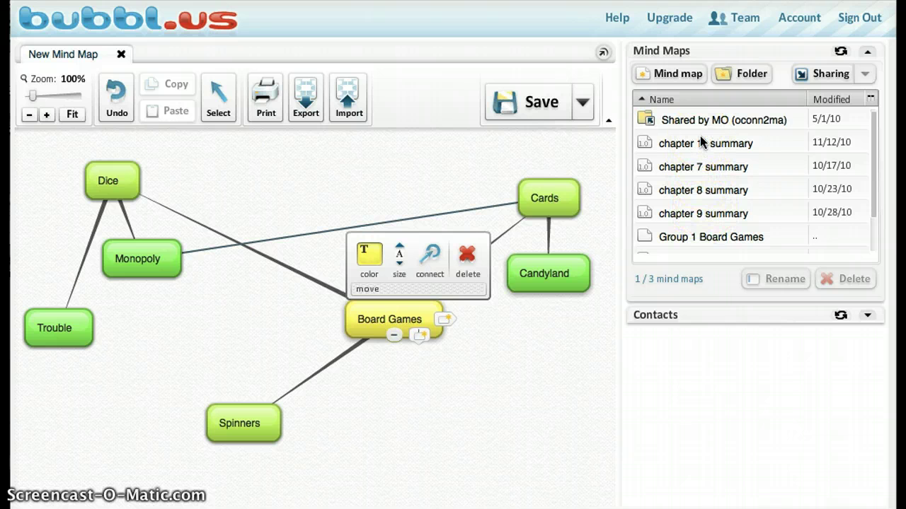
# Sign out of the bubbl.us account.
pyautogui.click(859, 23)
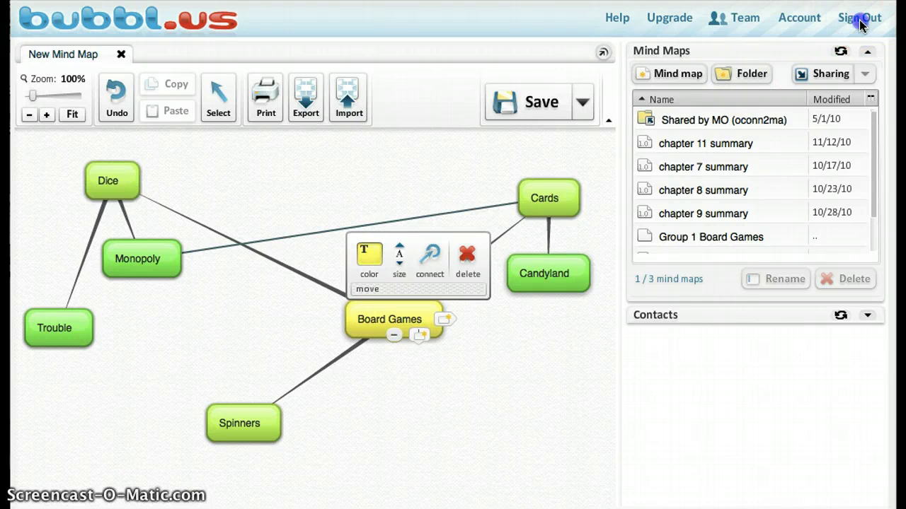